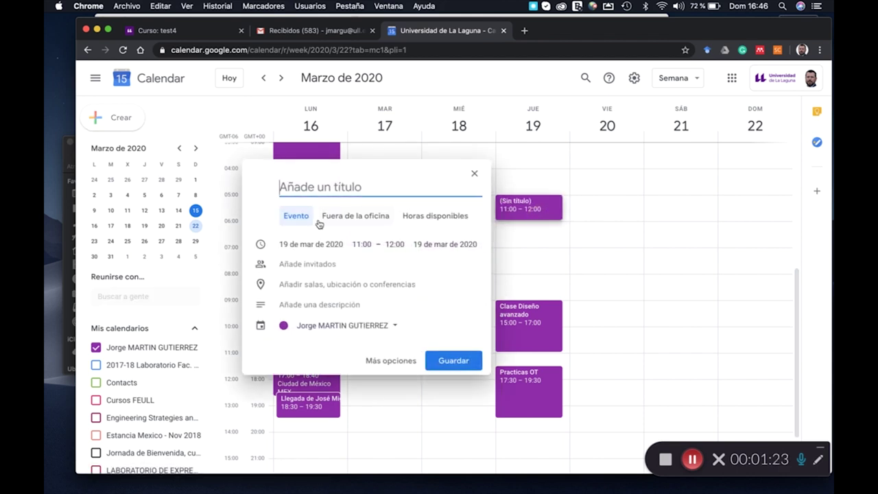
# Step: Title the new 19 March 11:00–12:00 event "Clase de fisica I" and open its full event options
pyautogui.write('Clase de ')
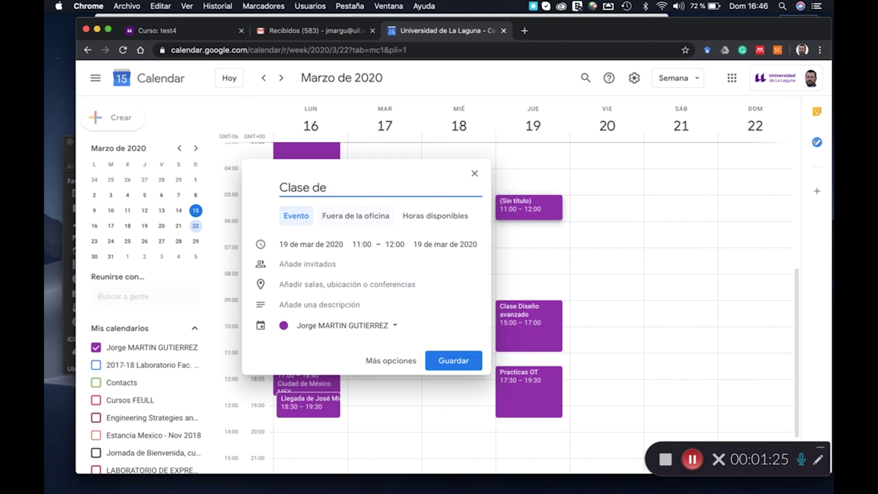
pyautogui.write('fisica I')
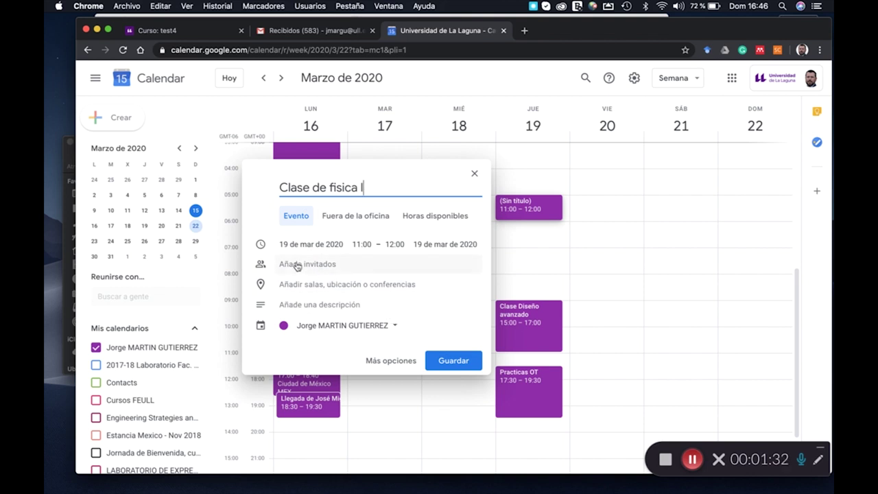
pyautogui.click(391, 362)
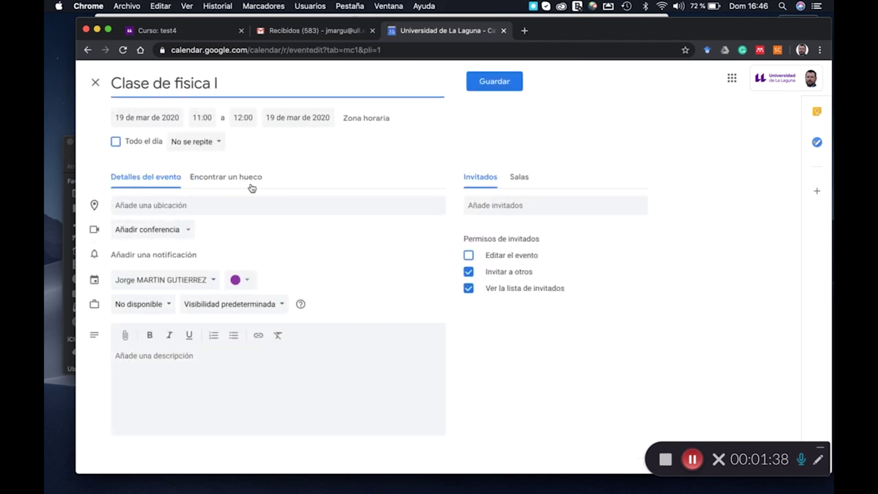
# Step: Set the event to repeat every week on Thursday with a custom recurrence ending on 30 May 2020
pyautogui.click(218, 143)
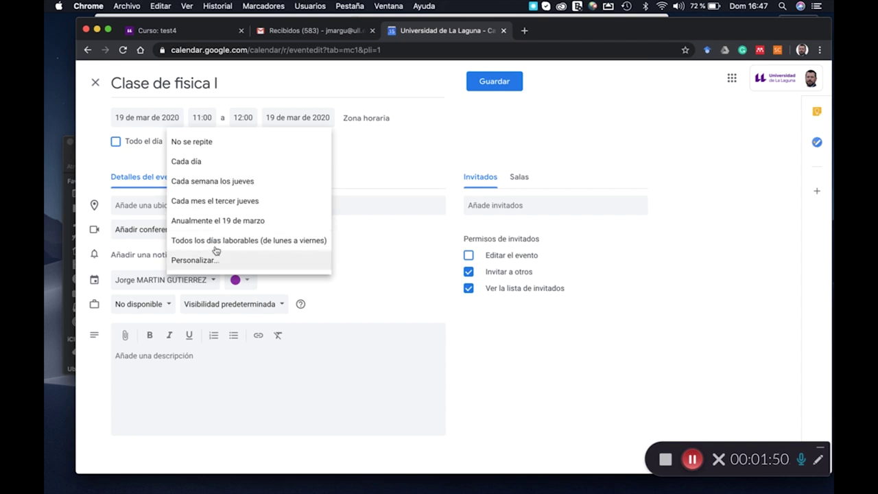
pyautogui.click(197, 184)
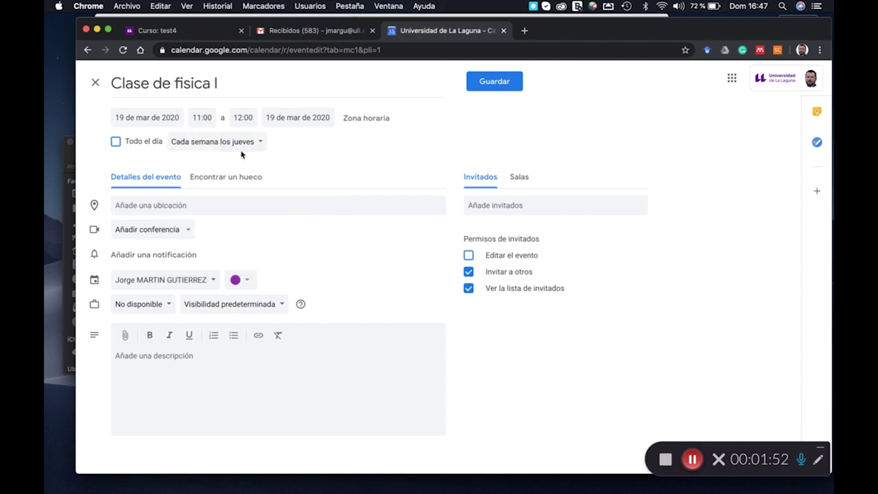
pyautogui.click(258, 144)
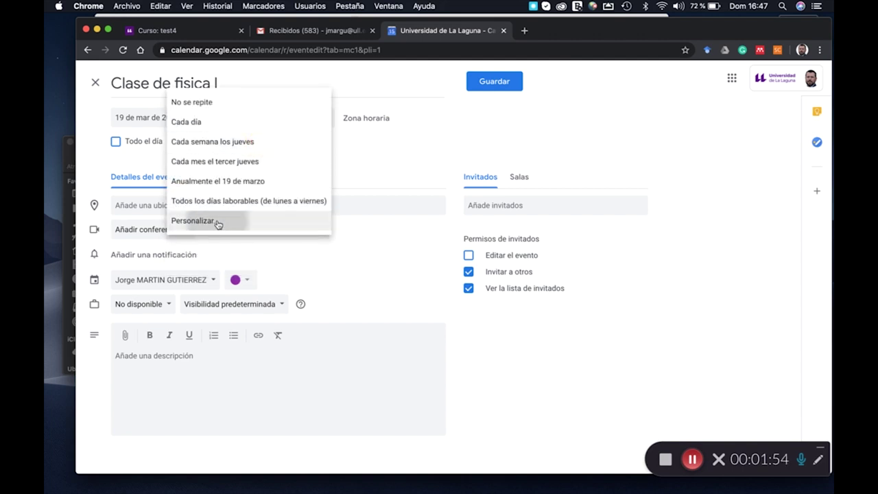
pyautogui.click(219, 221)
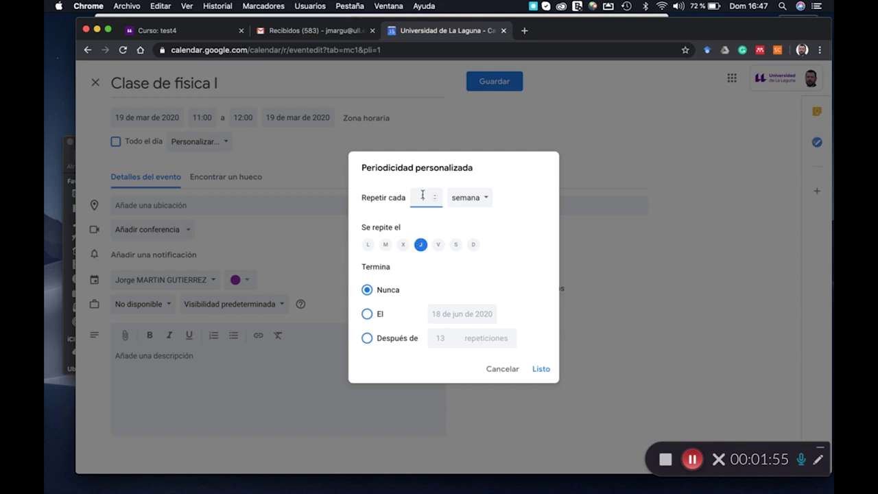
pyautogui.click(368, 315)
pyautogui.click(455, 314)
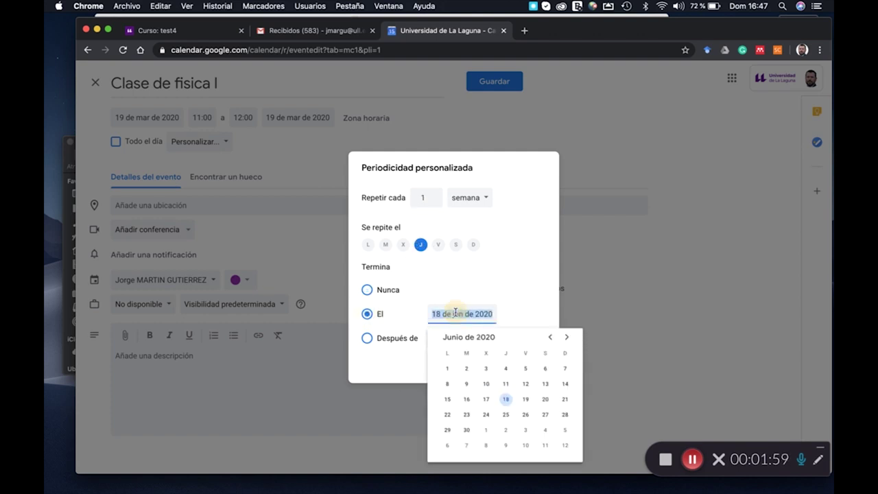
pyautogui.click(550, 337)
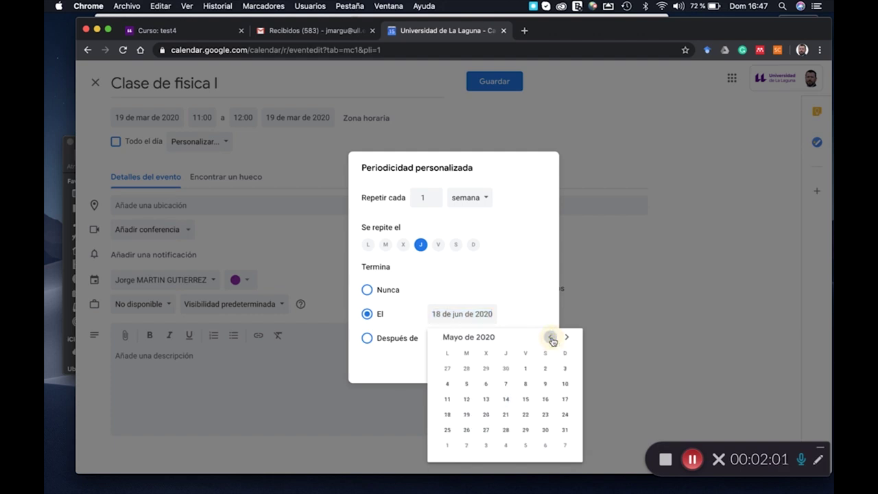
pyautogui.click(546, 430)
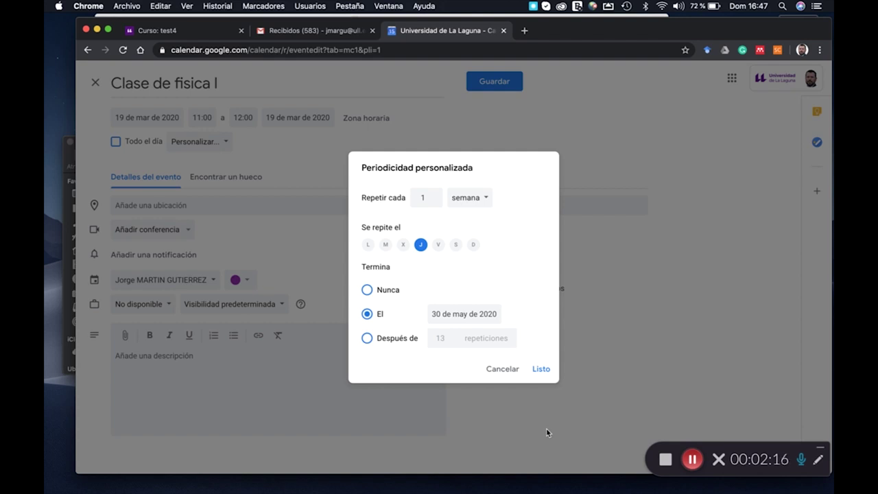
pyautogui.click(540, 371)
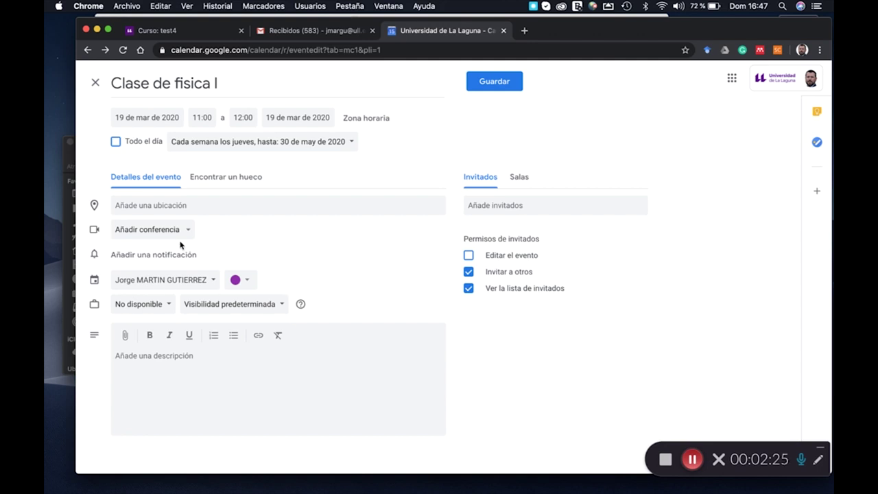
# Step: Add a Hangouts Meet conference to the event and expand its joining details
pyautogui.click(159, 231)
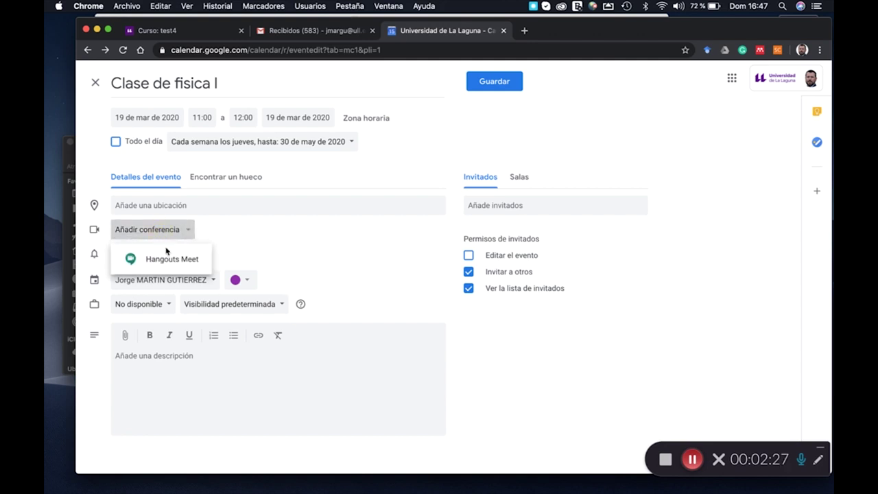
pyautogui.click(169, 259)
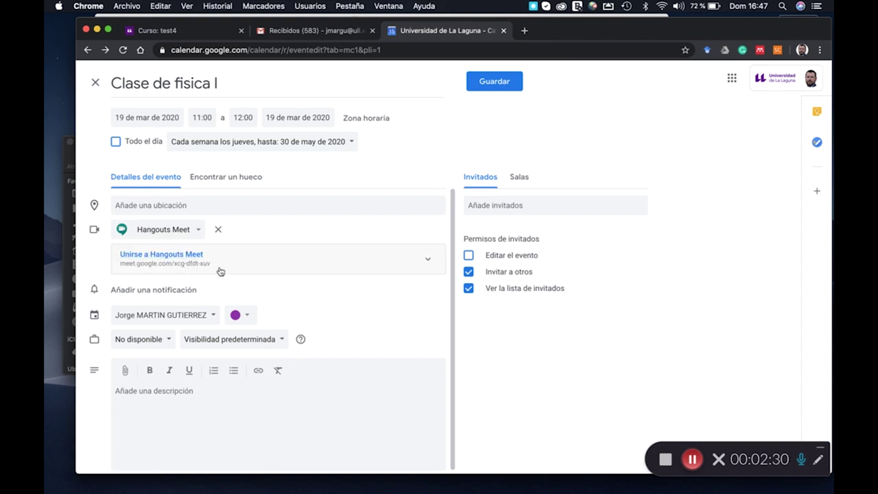
pyautogui.moveTo(218, 270); pyautogui.dragTo(121, 272)
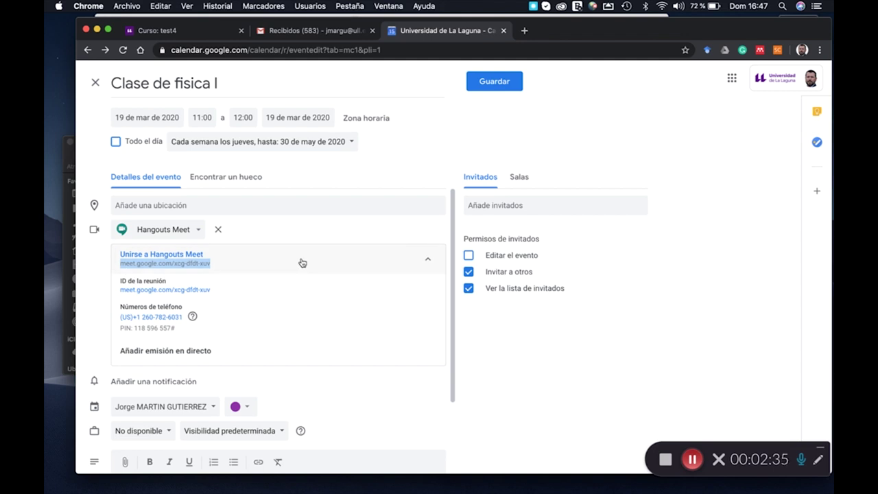
pyautogui.click(365, 240)
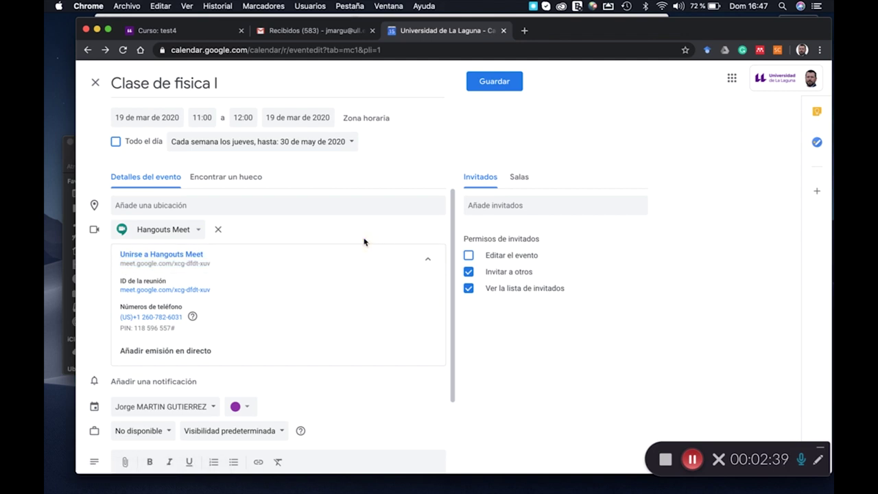
# Step: Add a live stream to the Hangouts Meet conference and copy the stream link
pyautogui.scroll(-2, 286, 305)
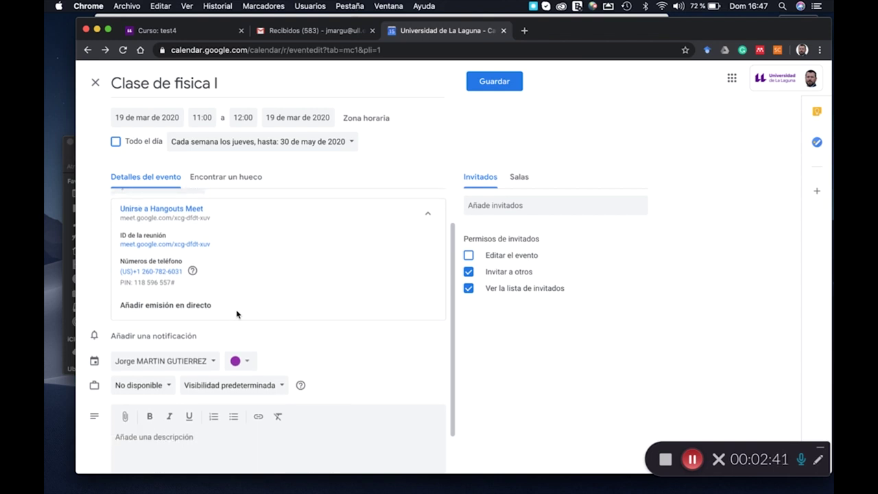
pyautogui.click(182, 308)
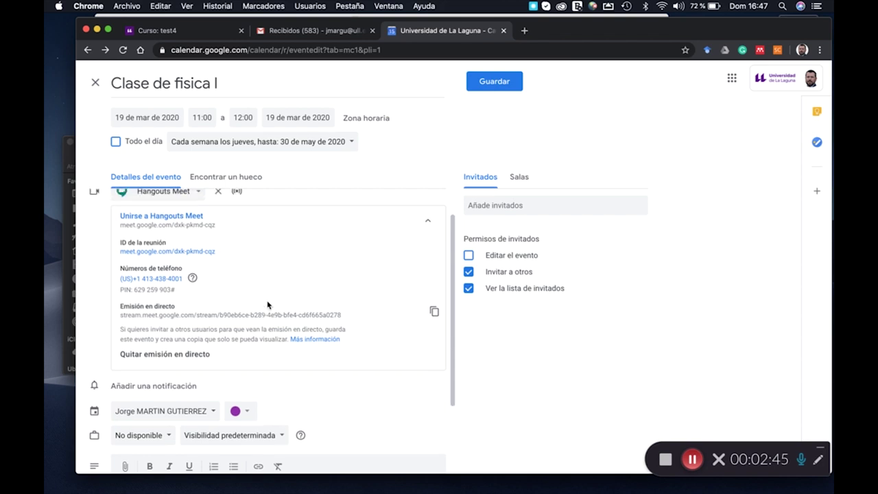
pyautogui.moveTo(343, 328); pyautogui.dragTo(309, 336)
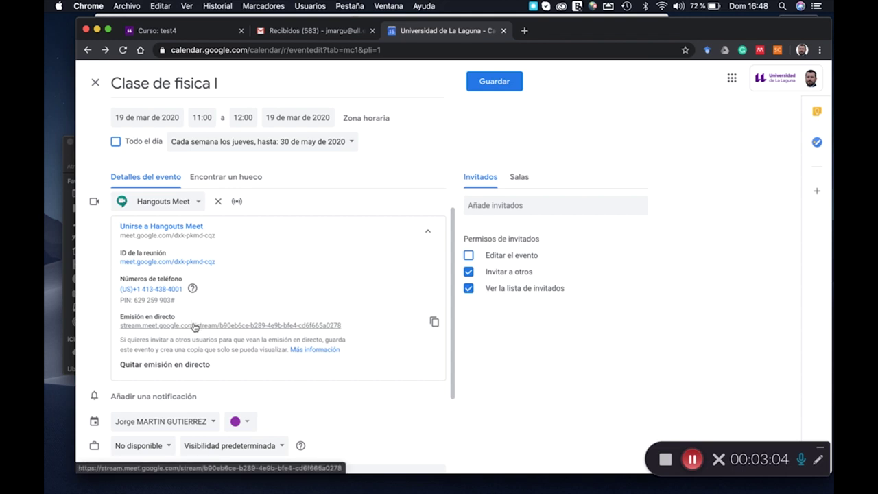
pyautogui.click(434, 322)
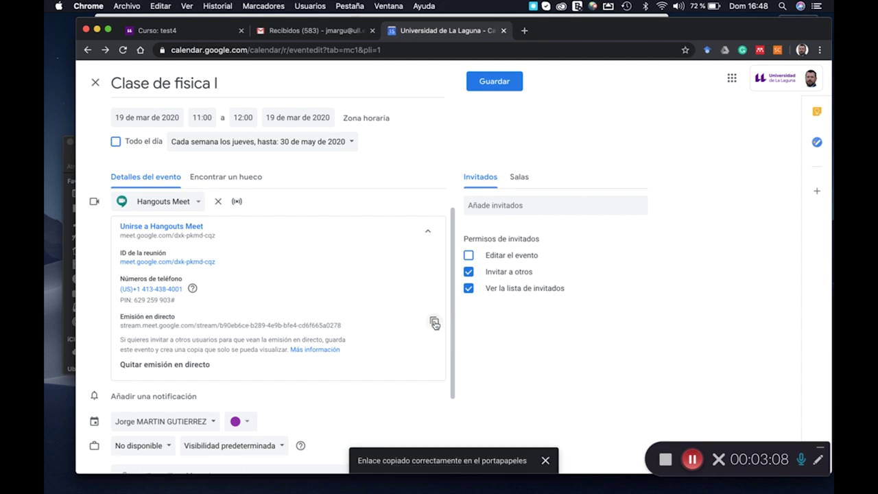
# Step: Switch to the test4 virtual campus course and start adding a URL resource to its general section
pyautogui.click(153, 33)
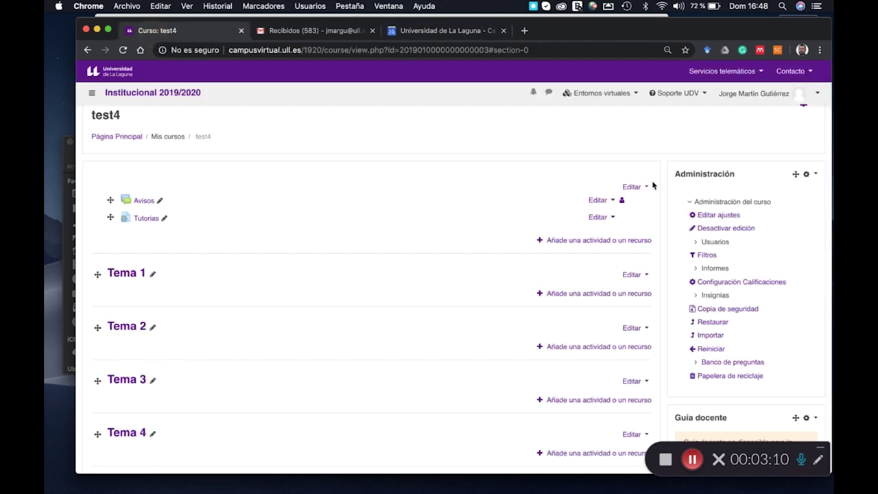
pyautogui.click(625, 240)
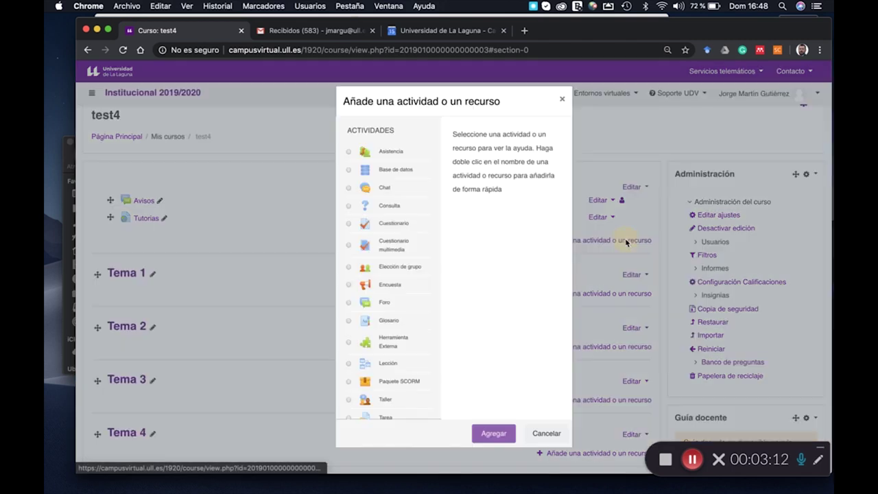
pyautogui.scroll(-5, 431, 358)
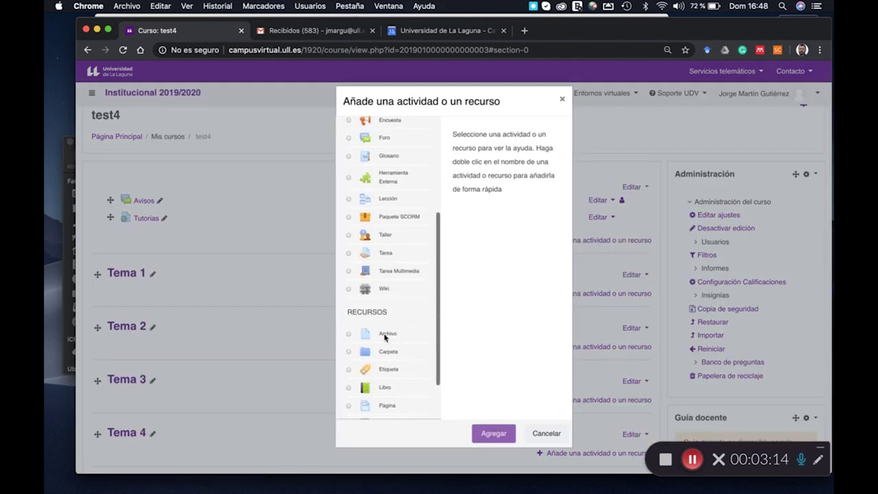
pyautogui.scroll(-2, 369, 335)
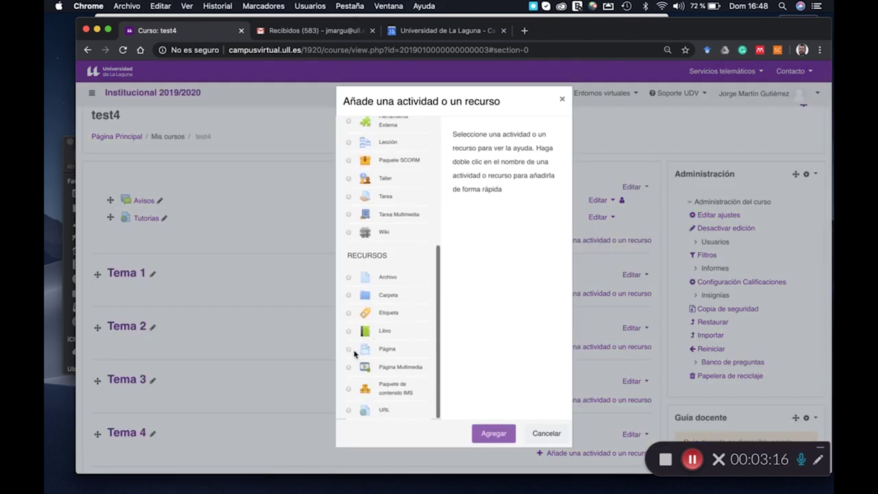
pyautogui.click(349, 411)
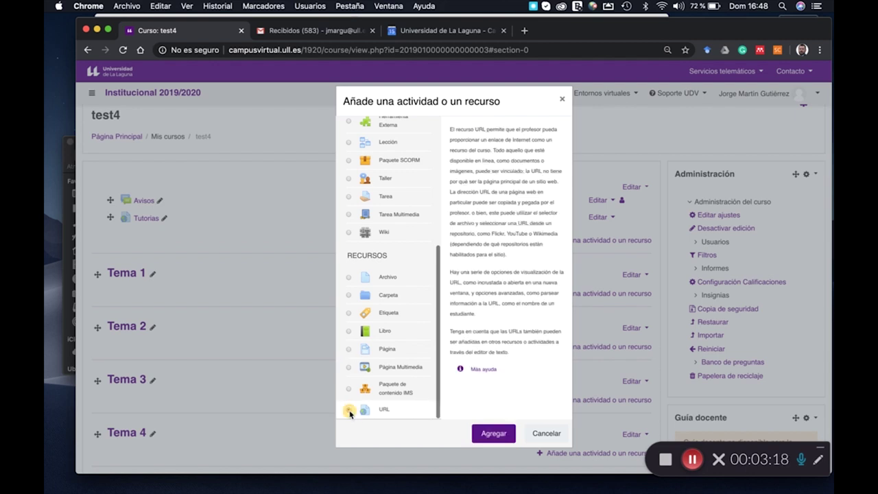
pyautogui.click(504, 439)
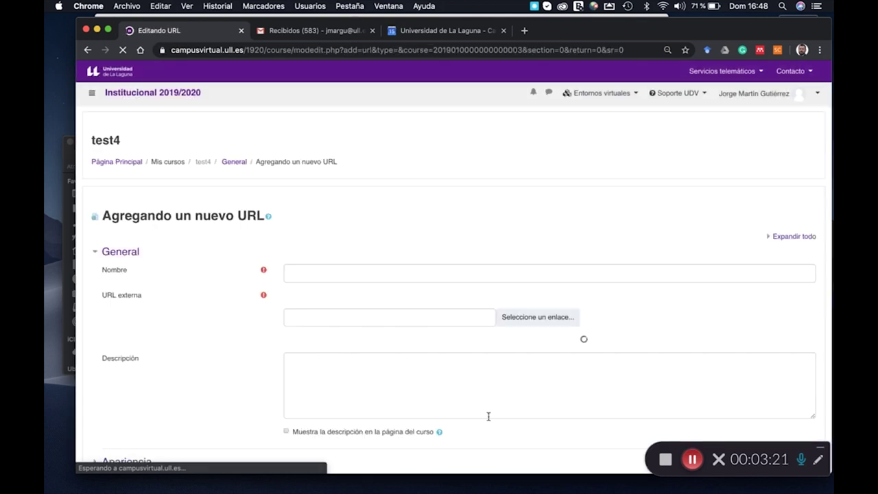
# Step: Name the URL resource "Clases en directo Juevs de 11:00 a 12:00" and paste the copied stream link as its external URL
pyautogui.click(333, 274)
pyautogui.write('Clases en')
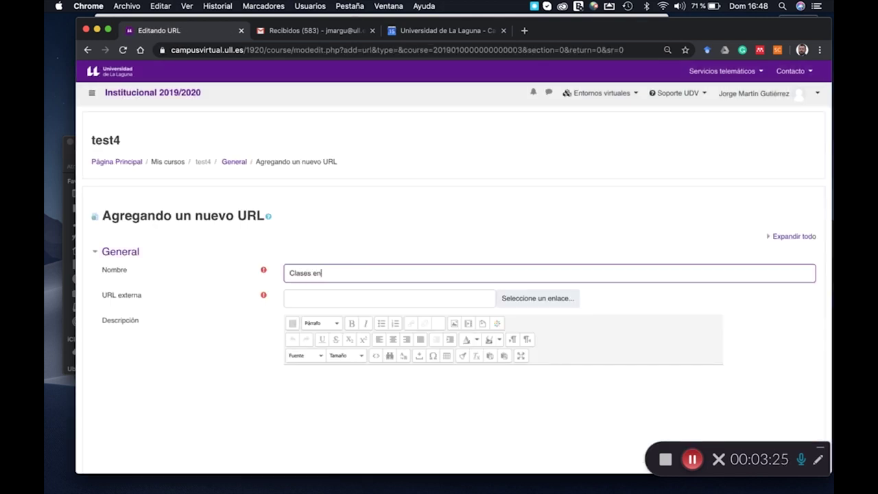
pyautogui.write(' directo Juevs de 11:00 a 12:')
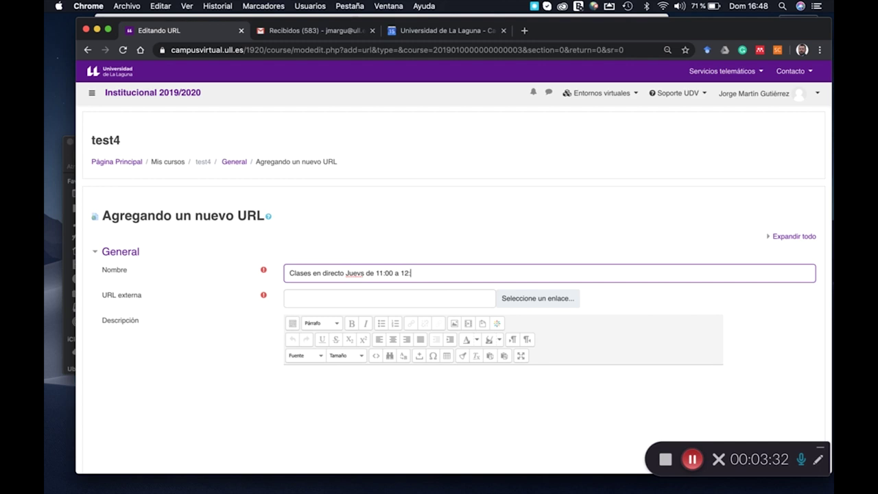
pyautogui.click(315, 300)
pyautogui.press('super+v')
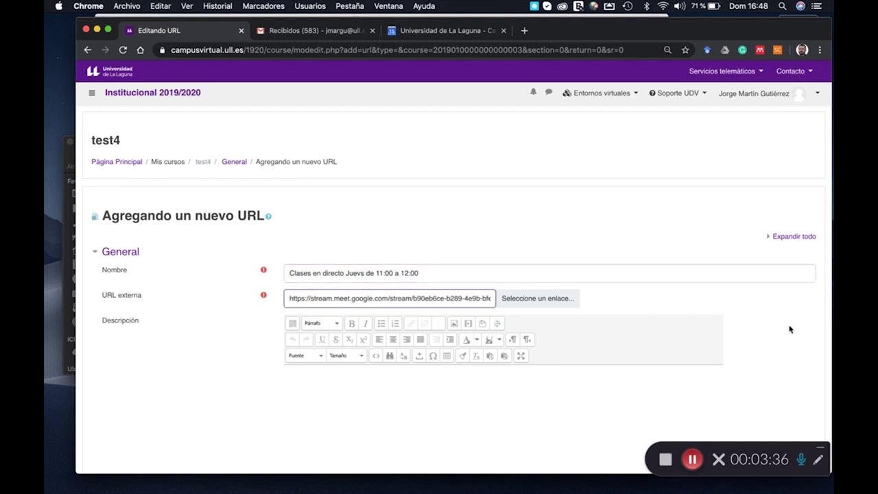
# Step: Set the URL resource to display in a pop-up window (En ventana emergente), then save it and return to the course
pyautogui.scroll(-5, 790, 328)
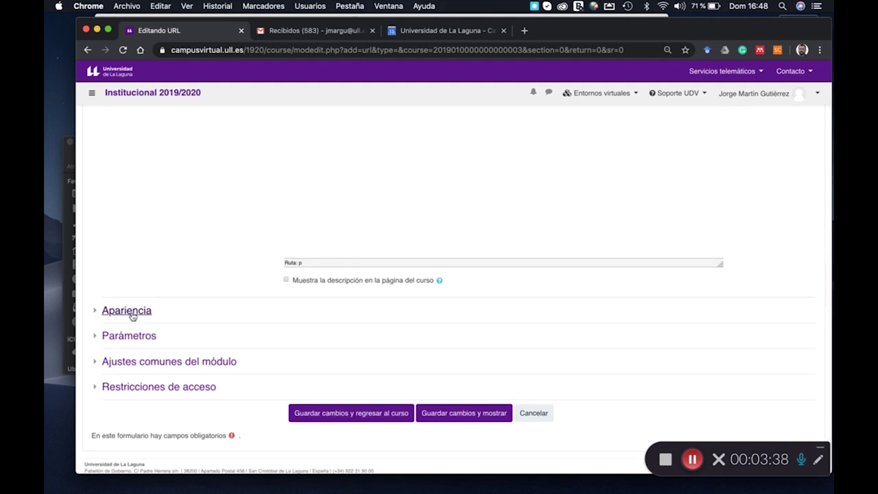
pyautogui.click(132, 312)
pyautogui.click(323, 332)
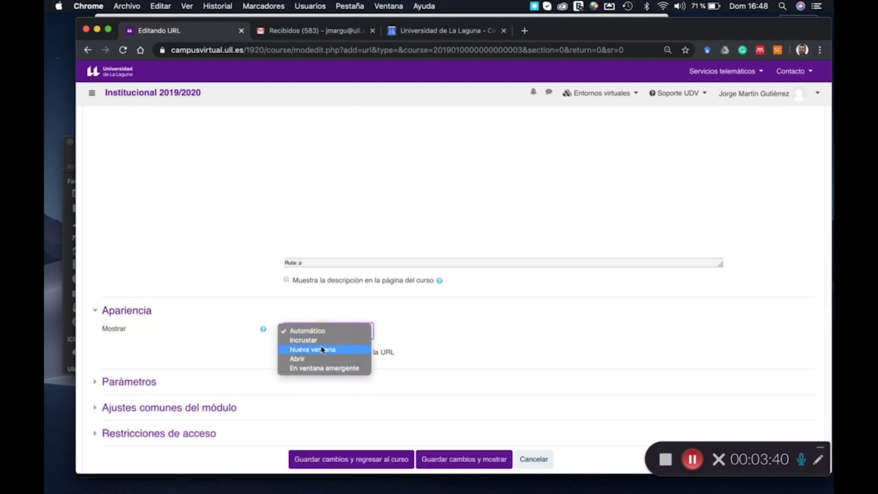
pyautogui.click(324, 369)
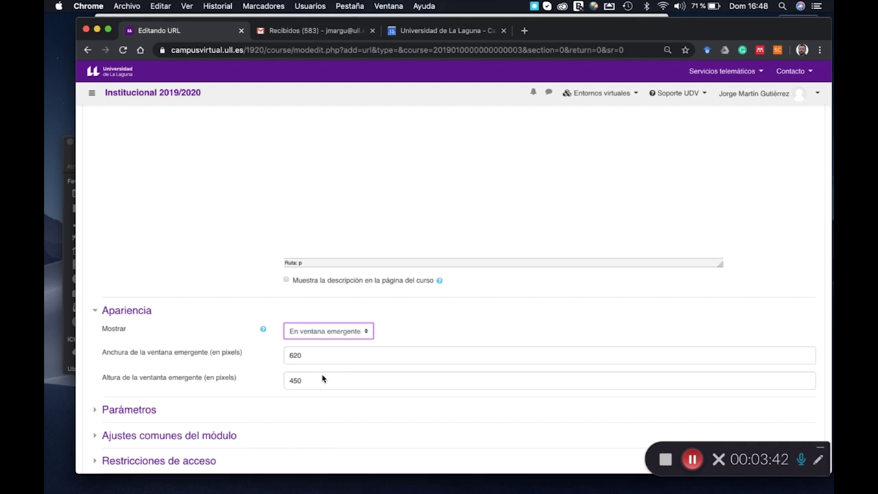
pyautogui.scroll(-2, 377, 417)
pyautogui.click(340, 412)
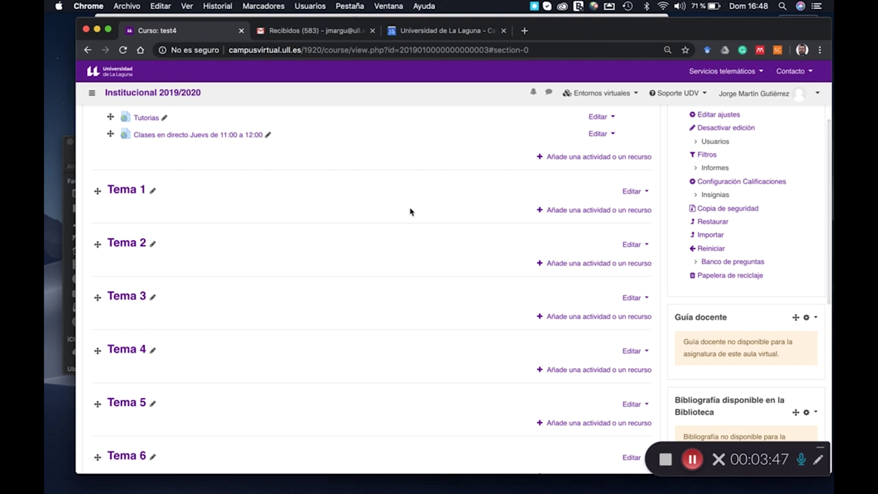
# Step: Copy the Hangouts Meet join link from the calendar event and return to the test4 course page
pyautogui.click(439, 31)
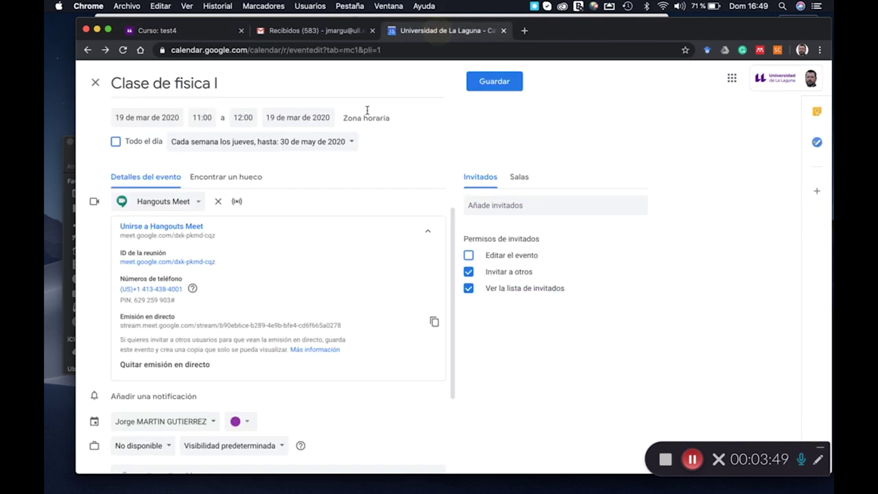
pyautogui.moveTo(235, 241); pyautogui.dragTo(117, 239)
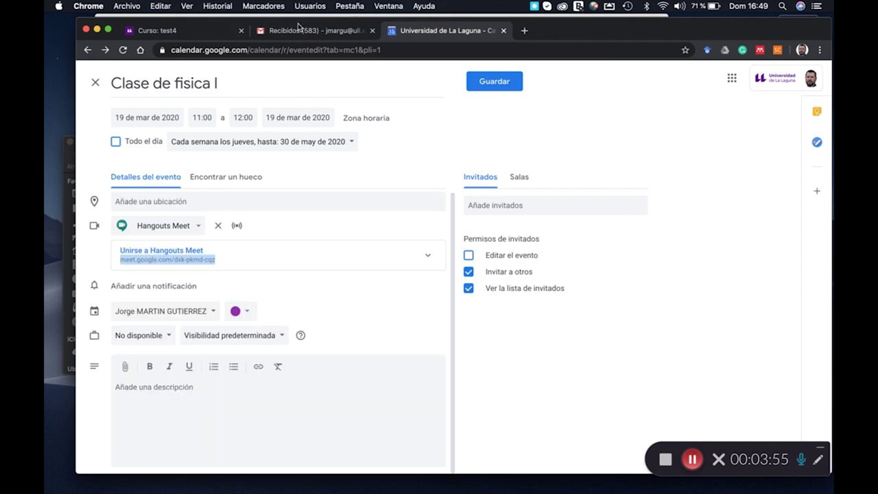
pyautogui.click(198, 34)
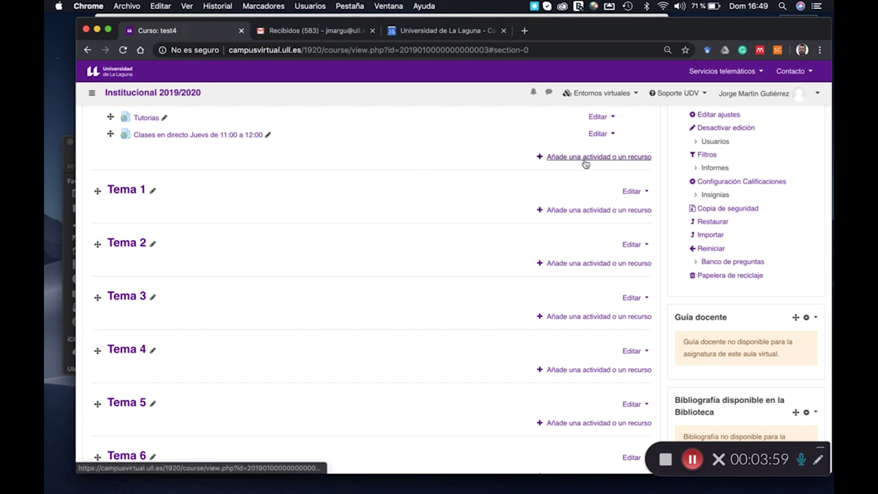
# Step: Start adding another URL resource to the general section of the test4 course
pyautogui.scroll(2, 585, 165)
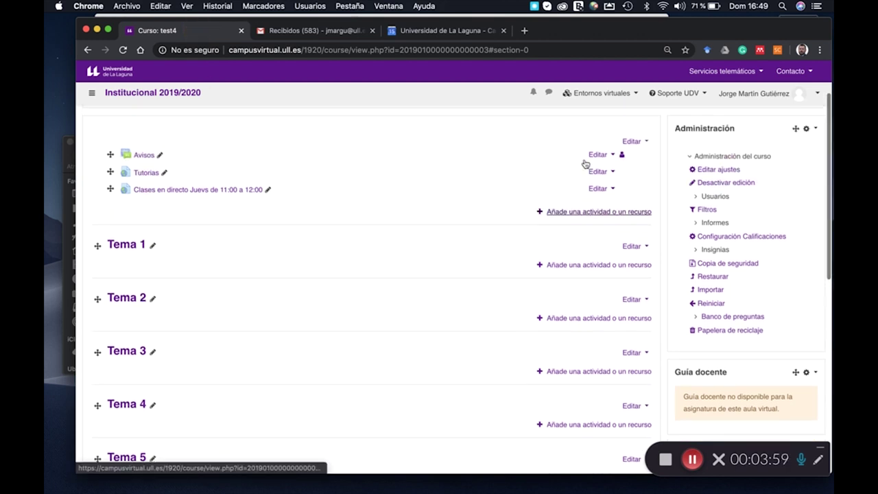
pyautogui.click(595, 211)
pyautogui.scroll(-6, 380, 363)
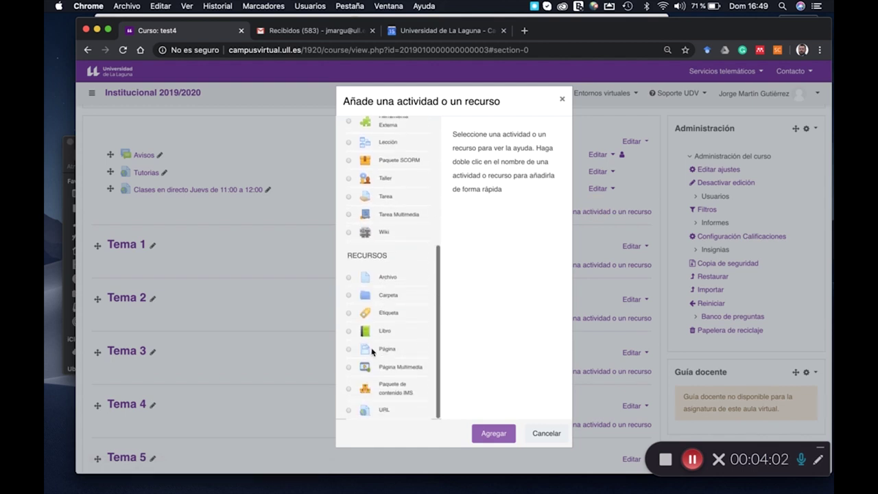
pyautogui.click(349, 410)
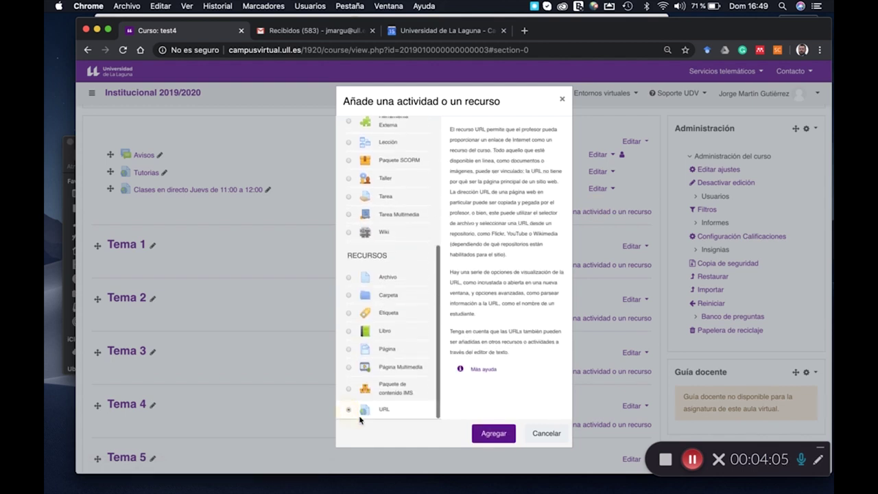
pyautogui.click(493, 433)
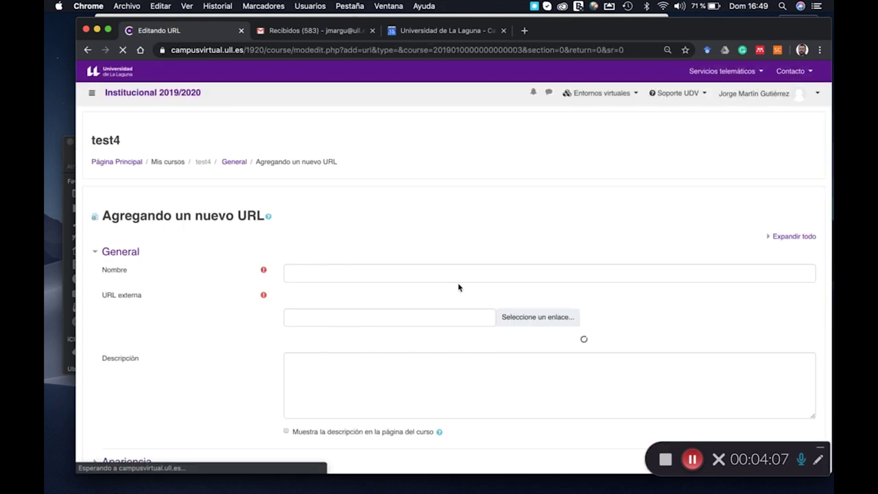
# Step: Name the URL resource "Acceso de profesores a la clase" and paste the copied Hangouts Meet link as its external URL
pyautogui.click(313, 274)
pyautogui.write('Acceso a la')
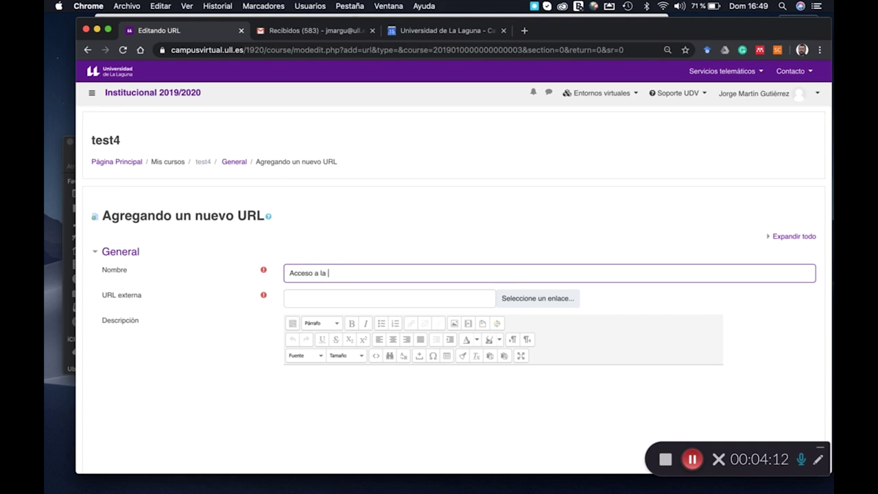
pyautogui.write(' cles ')
pyautogui.write('se')
pyautogui.doubleClick(316, 275)
pyautogui.write('de profesores a')
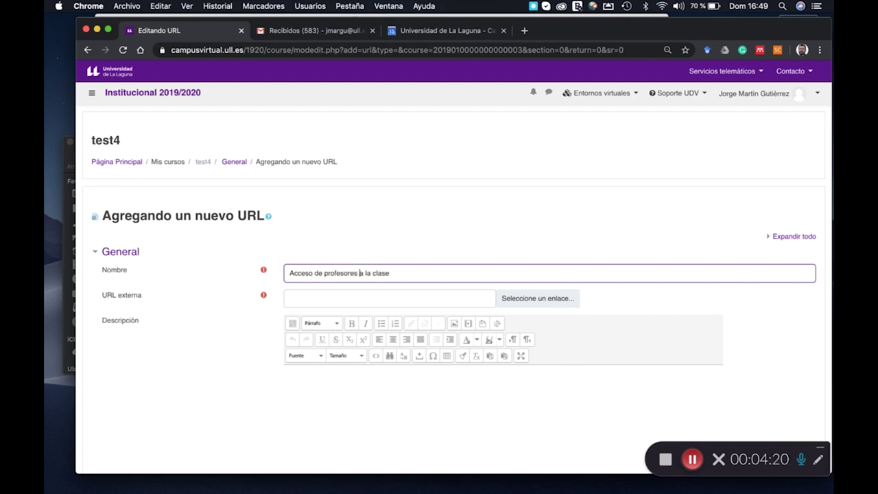
pyautogui.click(338, 297)
pyautogui.press('super+v')
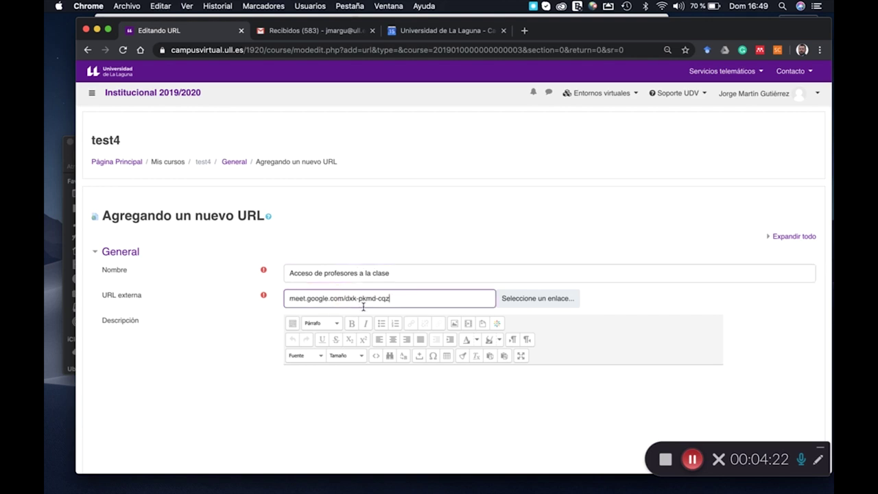
# Step: Set the resource to display in a pop-up window (En ventana emergente) and try to save it and return to the course
pyautogui.scroll(-5, 472, 354)
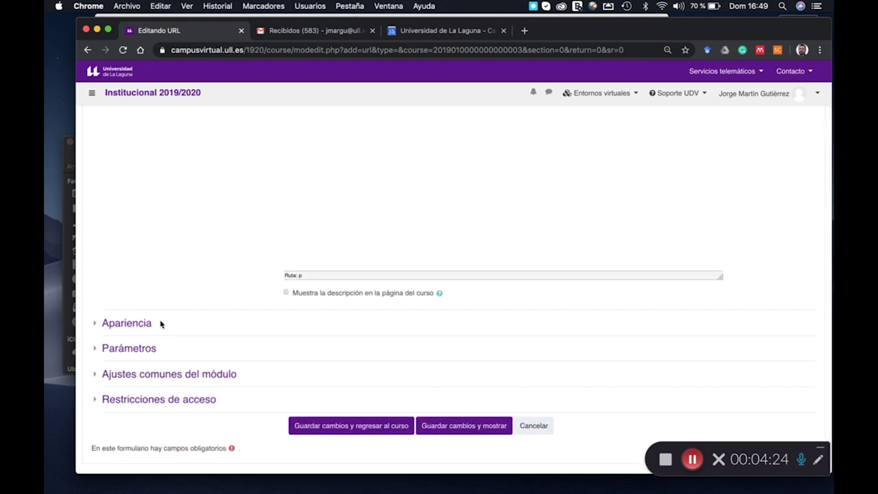
pyautogui.click(137, 324)
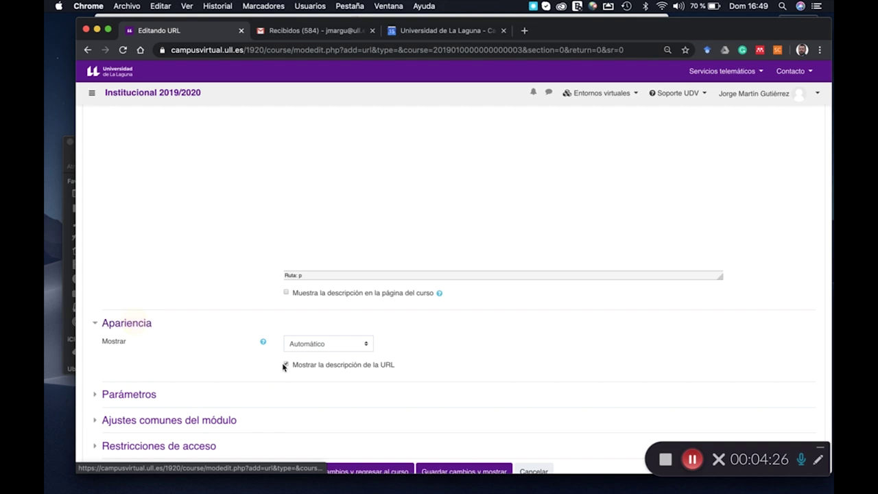
pyautogui.click(336, 349)
pyautogui.click(332, 381)
pyautogui.scroll(-3, 333, 386)
pyautogui.click(353, 414)
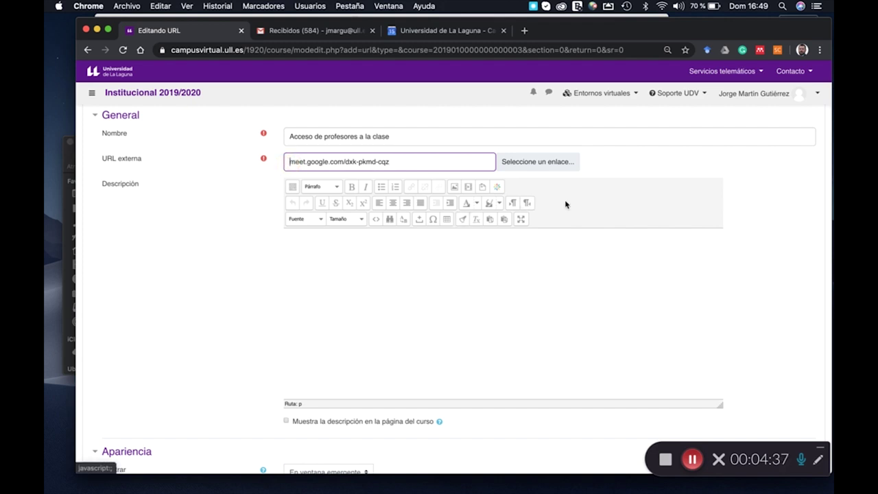
# Step: Switch to the "Clase de física I" calendar event and expand its Hangouts Meet details
pyautogui.click(446, 30)
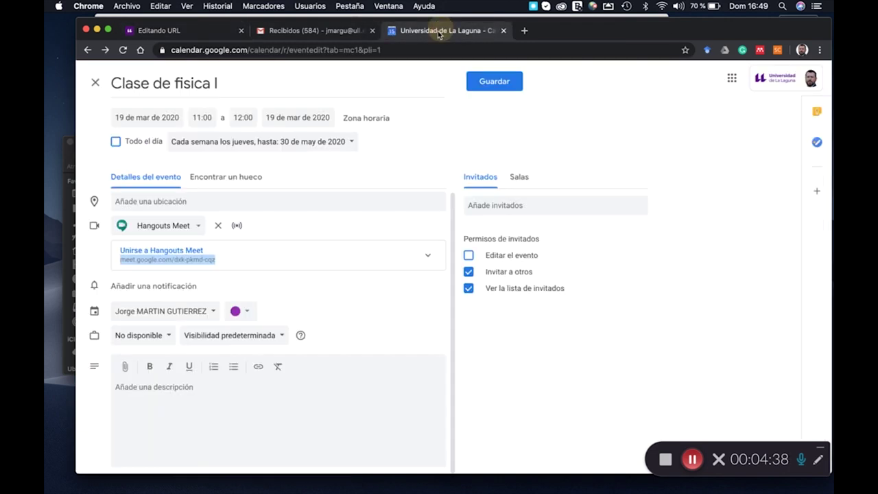
pyautogui.click(428, 256)
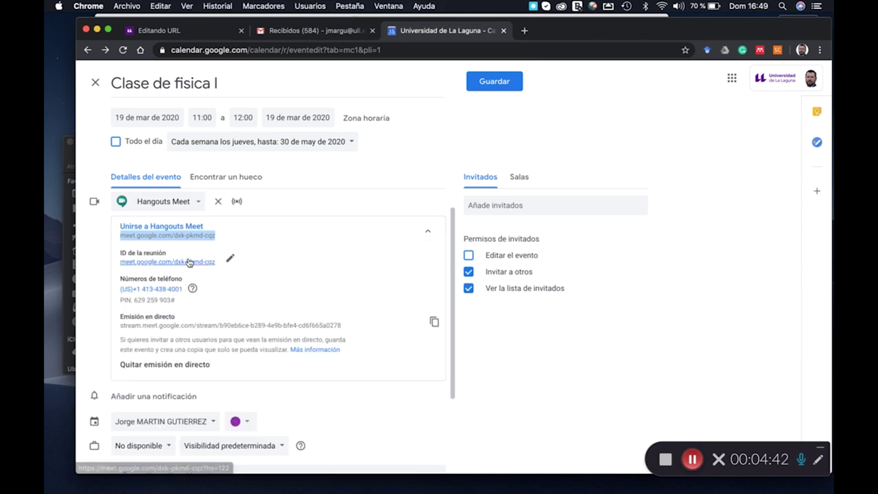
pyautogui.click(231, 262)
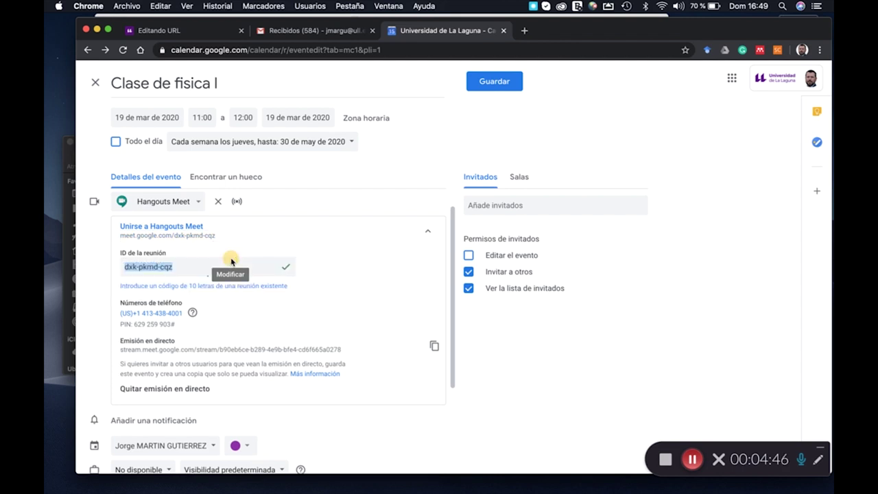
pyautogui.click(353, 286)
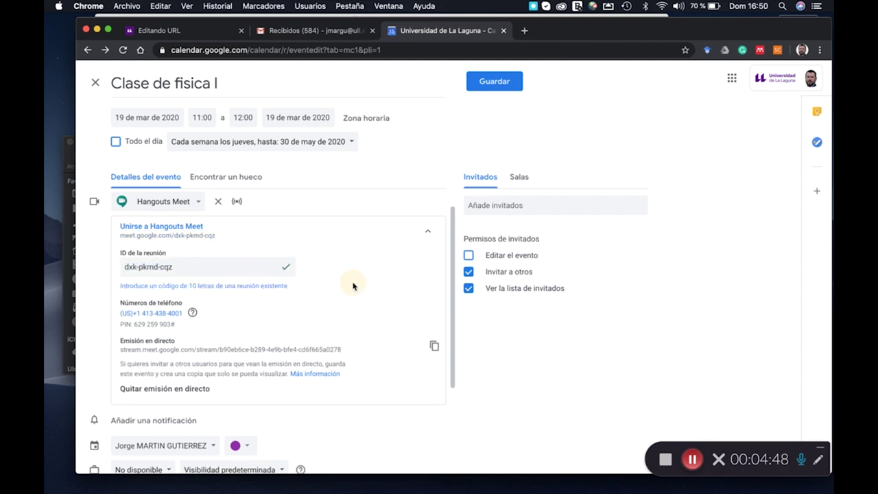
pyautogui.press('Escape')
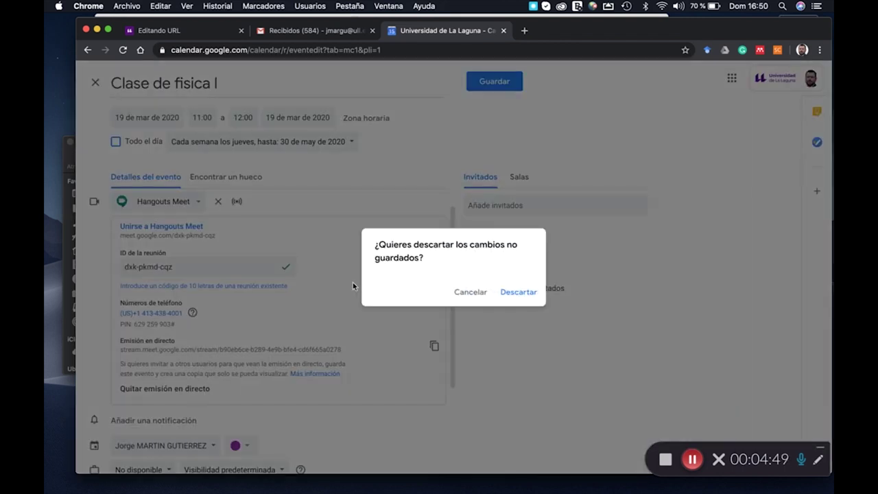
pyautogui.click(480, 294)
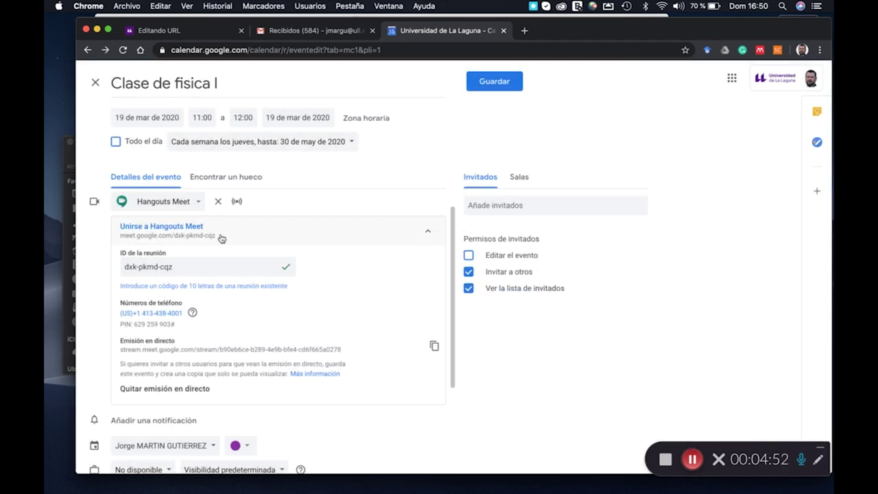
# Step: Open the event's Hangouts Meet meeting and copy its full web address
pyautogui.click(188, 226)
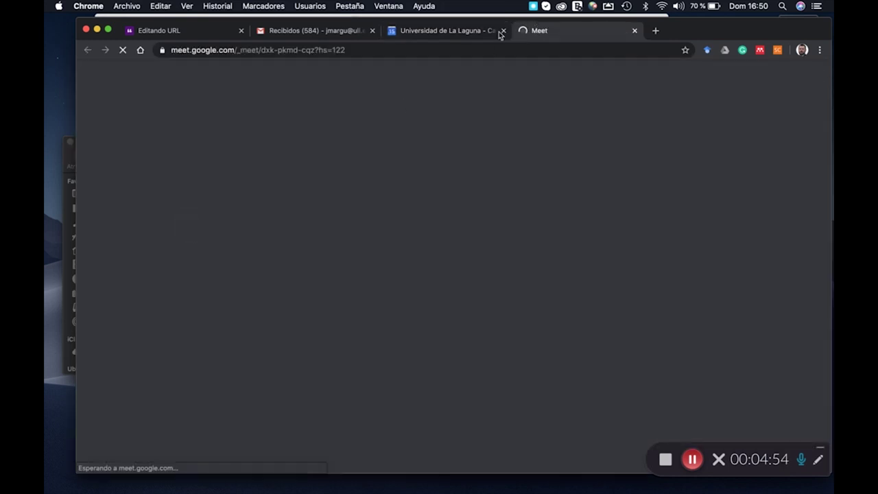
pyautogui.click(383, 49)
pyautogui.press('super+c')
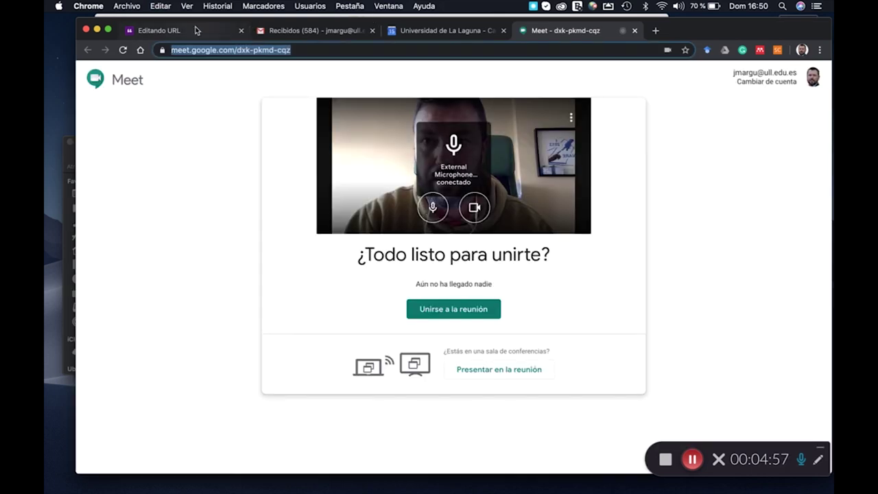
pyautogui.click(193, 30)
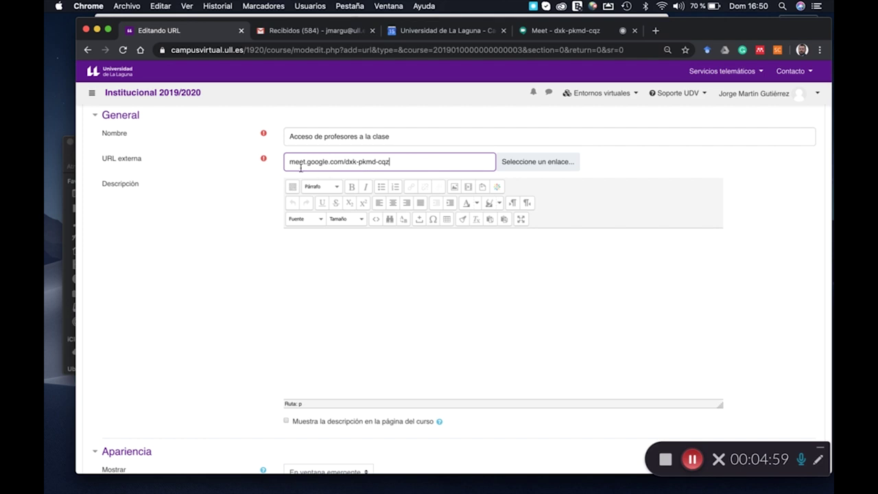
pyautogui.tripleClick(300, 163)
pyautogui.press('super+v')
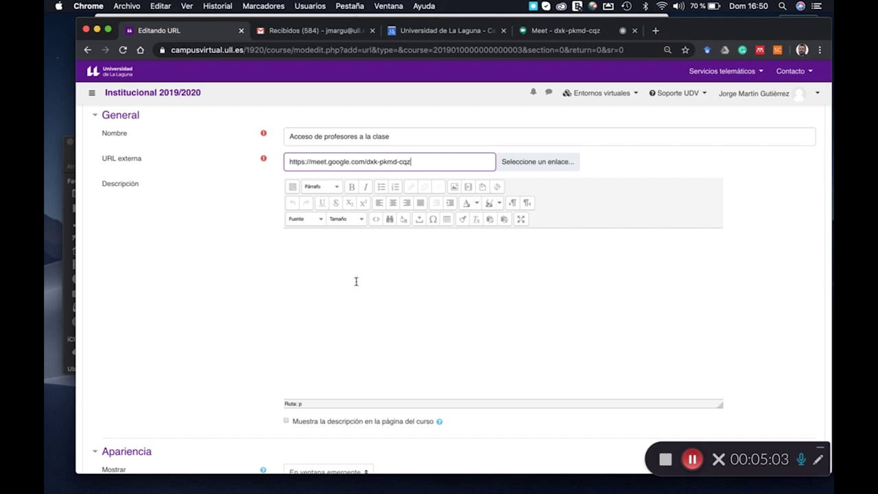
pyautogui.scroll(-5, 357, 281)
pyautogui.scroll(-2, 253, 406)
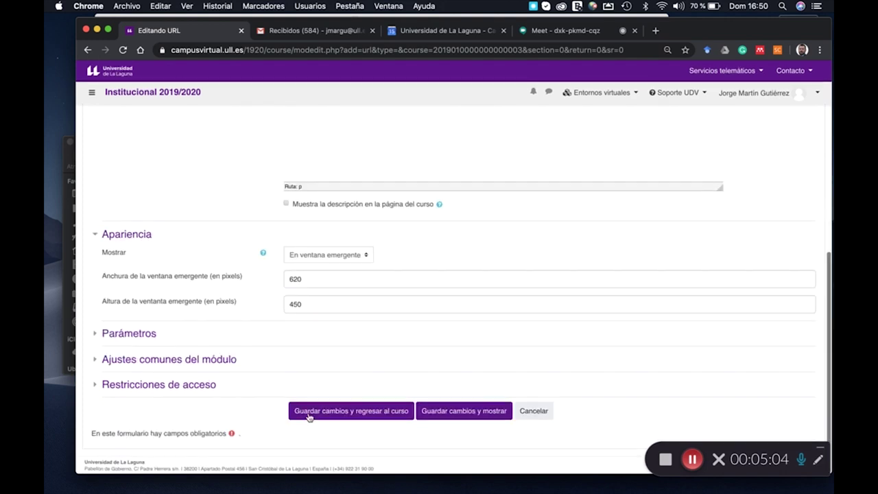
pyautogui.click(341, 415)
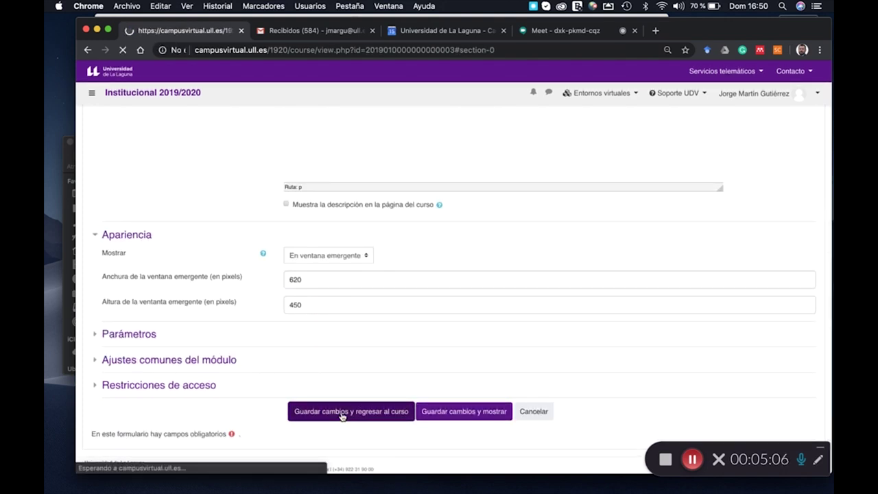
# Step: Close the Meet page and hide the "Acceso de profesores a la clase" resource from students
pyautogui.click(636, 30)
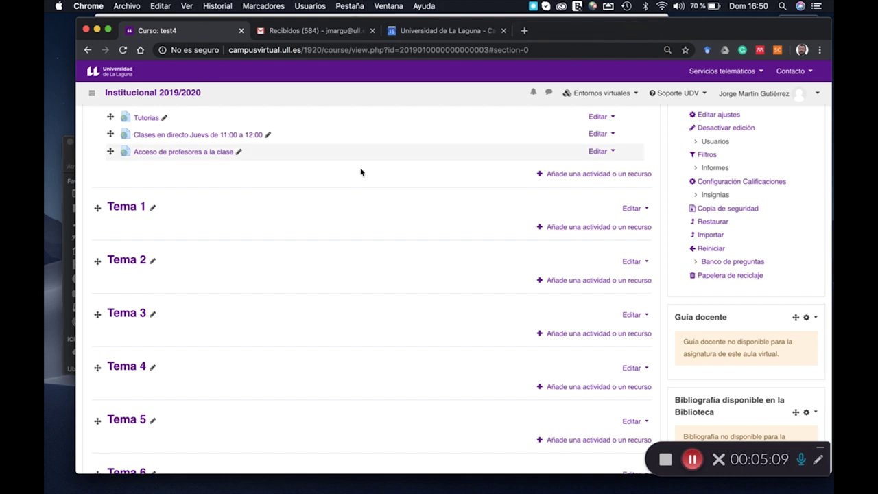
pyautogui.click(614, 151)
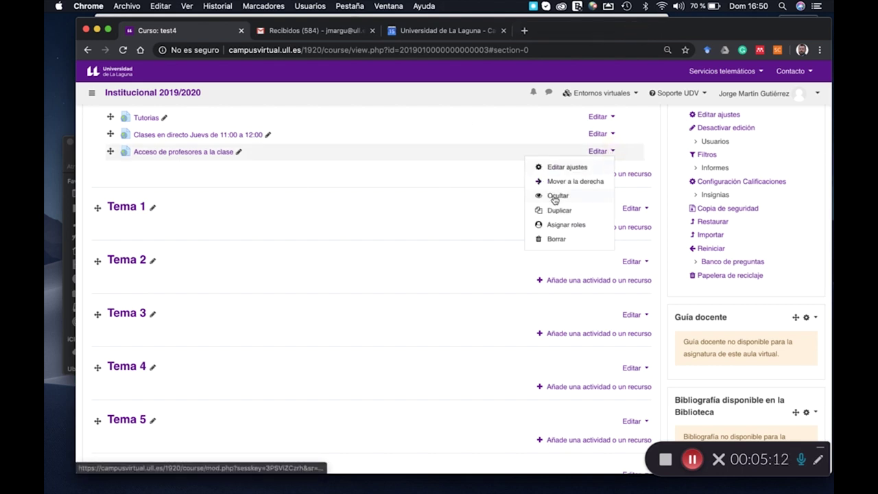
pyautogui.click(554, 198)
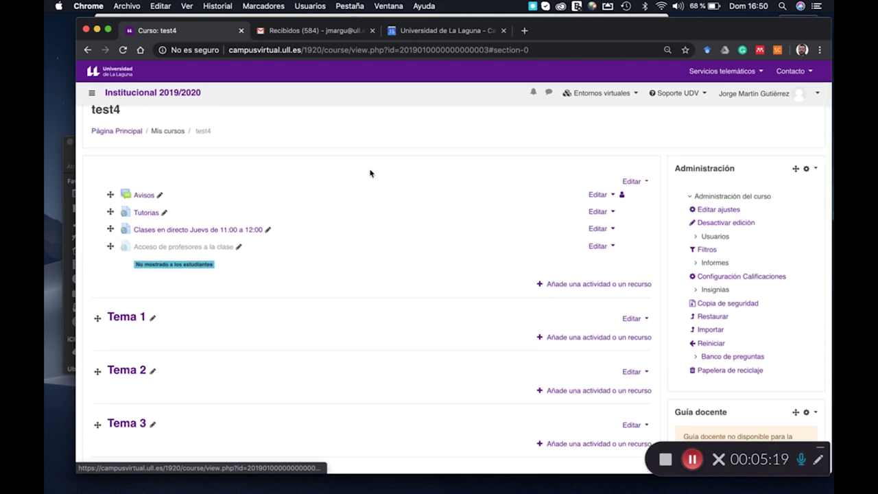
# Step: Open the "Acceso de profesores a la clase" resource, join the meeting and turn off the camera
pyautogui.click(164, 249)
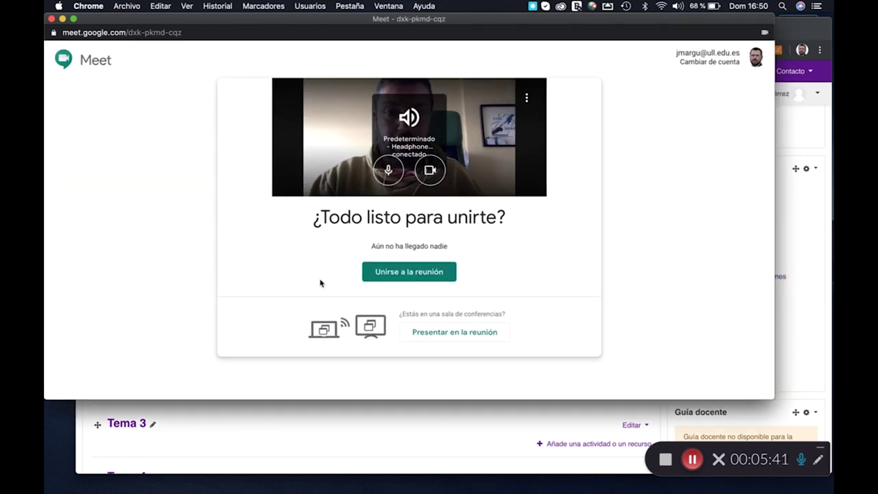
pyautogui.click(407, 278)
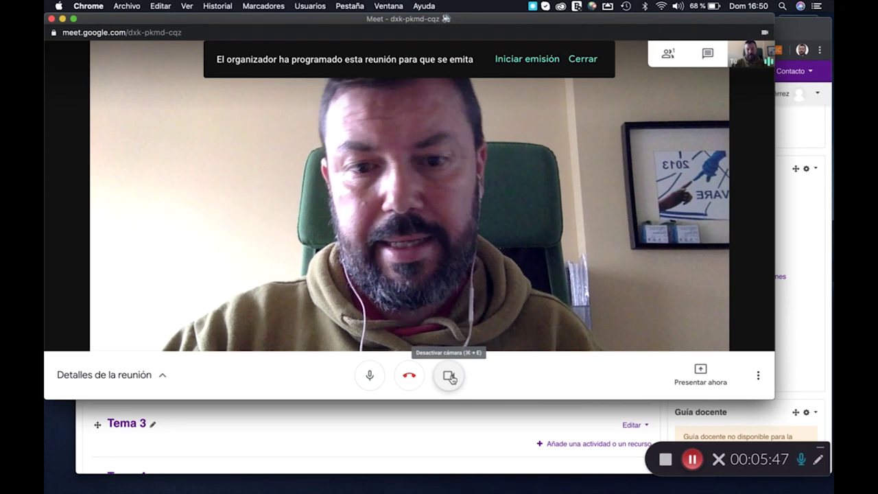
pyautogui.click(450, 376)
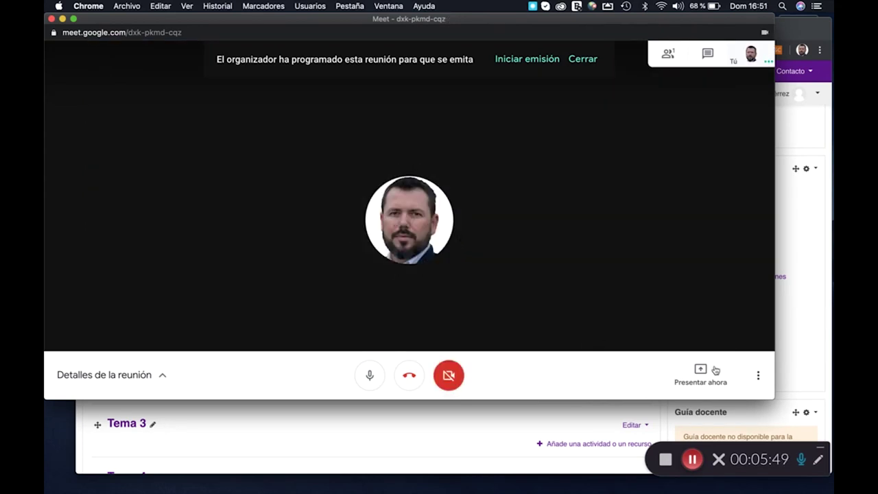
# Step: Start recording the meeting and accept the participant consent notice
pyautogui.click(757, 377)
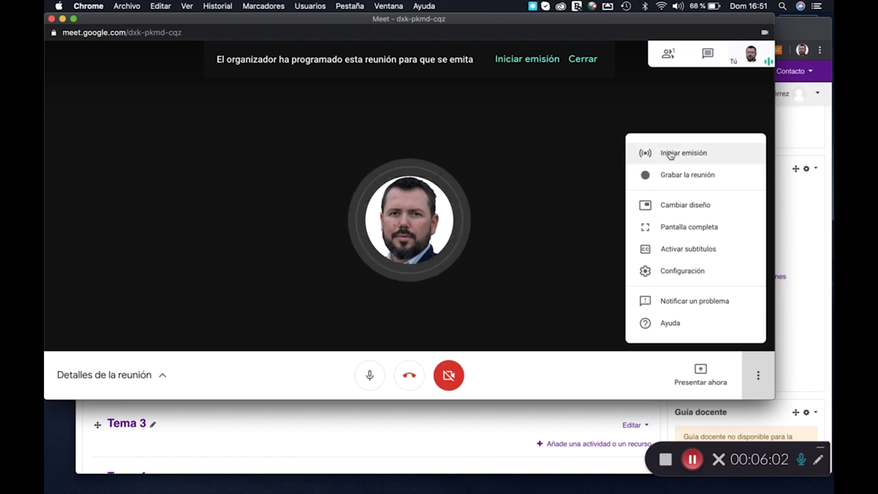
pyautogui.click(673, 176)
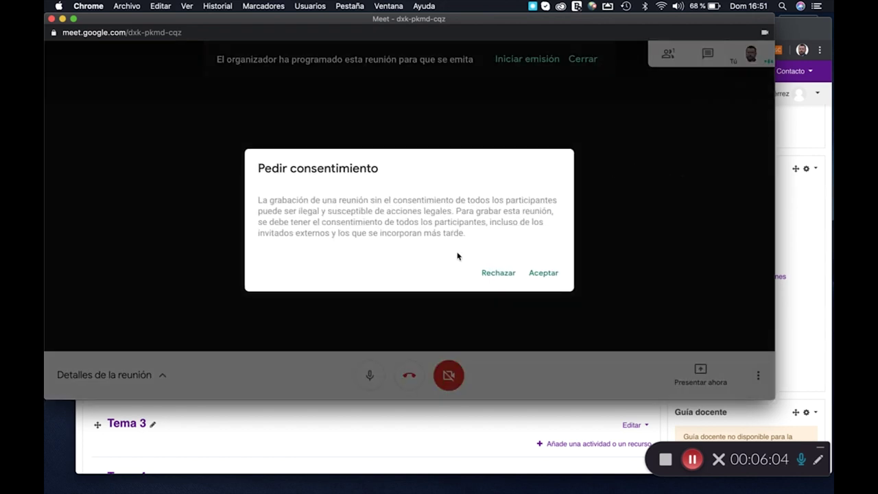
pyautogui.click(545, 273)
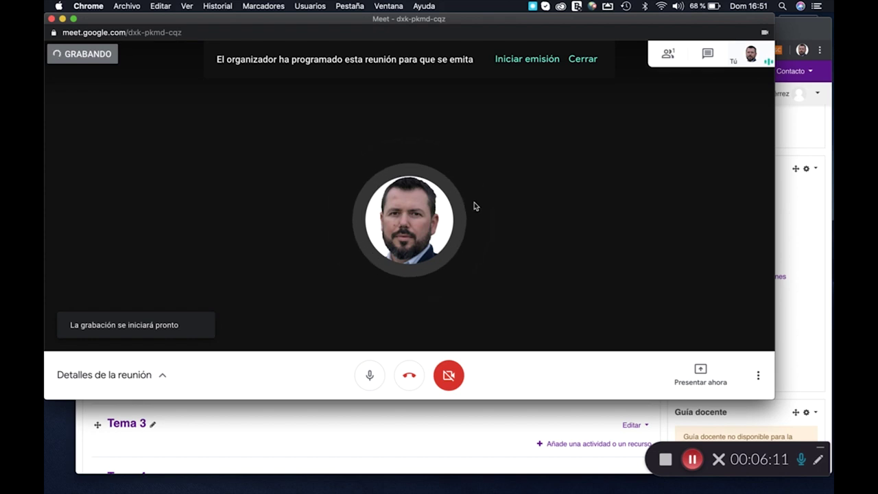
# Step: Start the live stream of the meeting (Iniciar emisión)
pyautogui.click(757, 376)
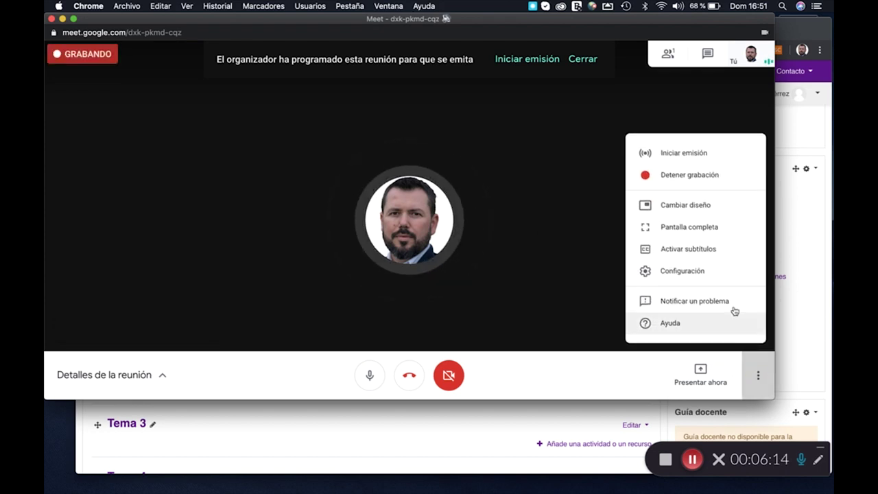
pyautogui.click(683, 154)
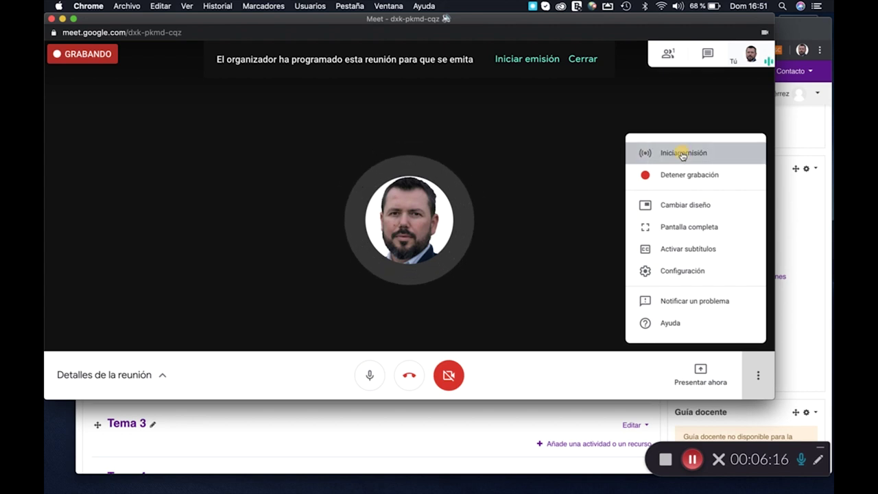